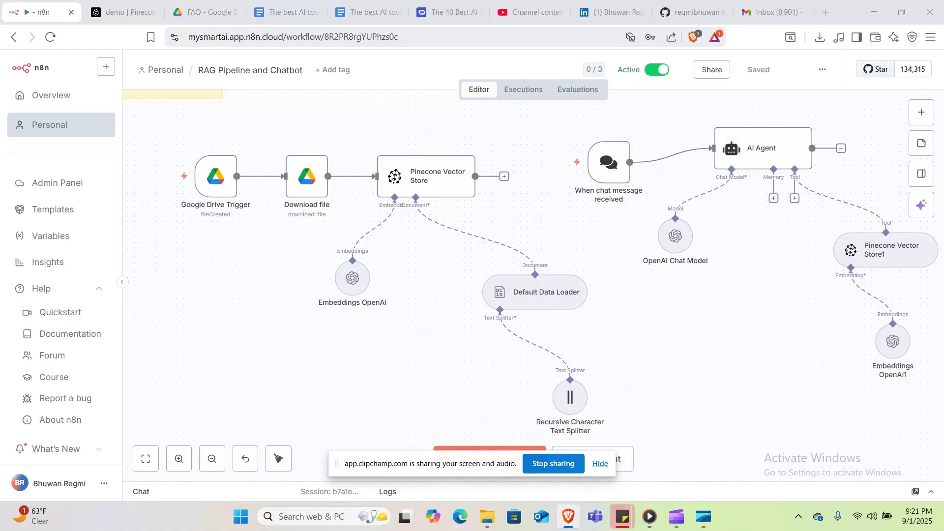
- Look over the source document "The best AI tools" and review the Google Drive Trigger node's settings in the workflow
left_click(285, 11)
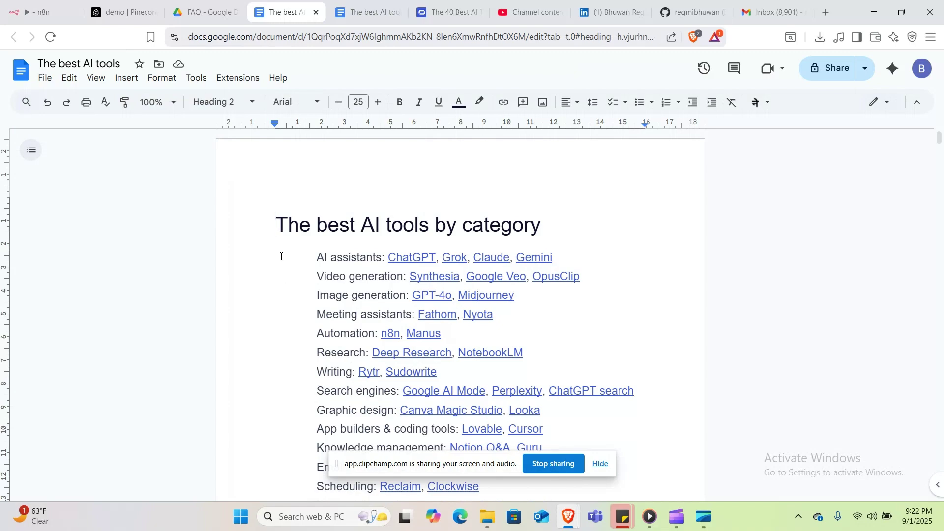
key("ctrl+1")
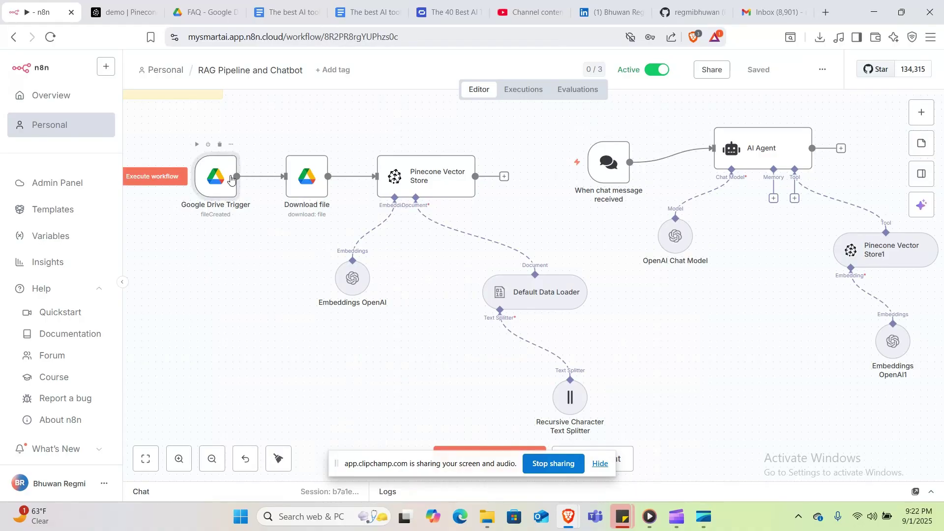
double_click(231, 179)
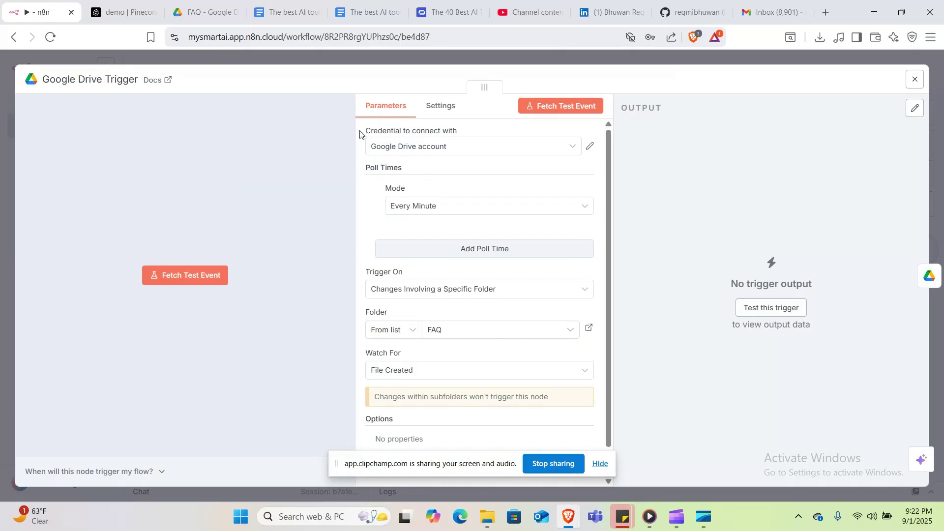
left_click(545, 63)
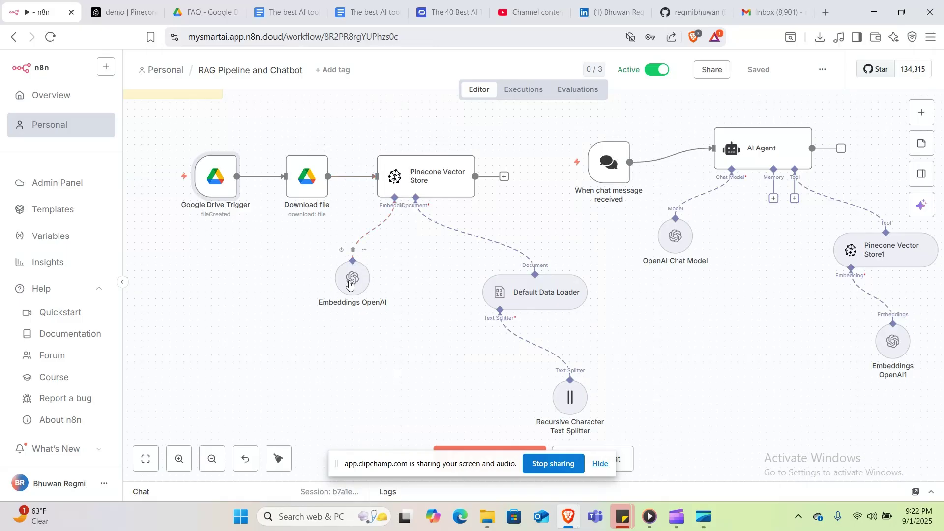
- Review the parameters of the Pinecone Vector Store node that inserts the documents
scroll(350, 286, "down", 1)
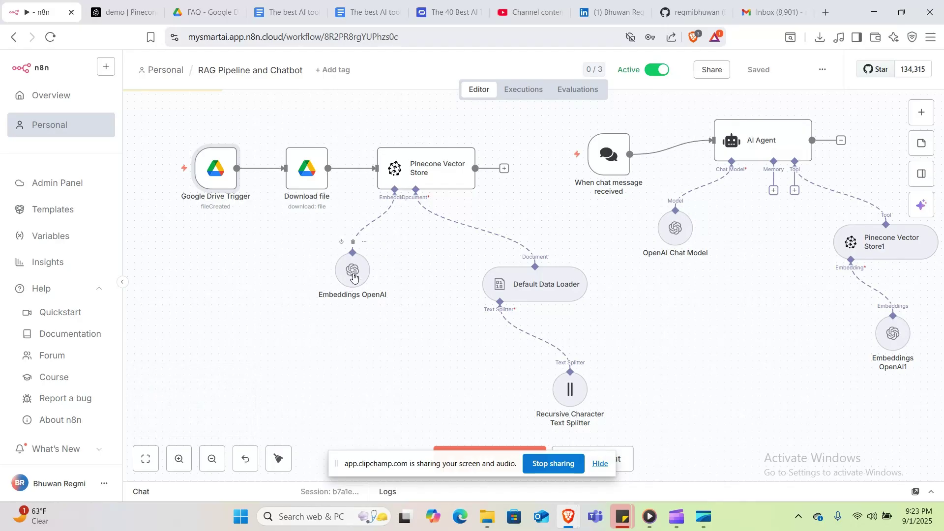
double_click(441, 169)
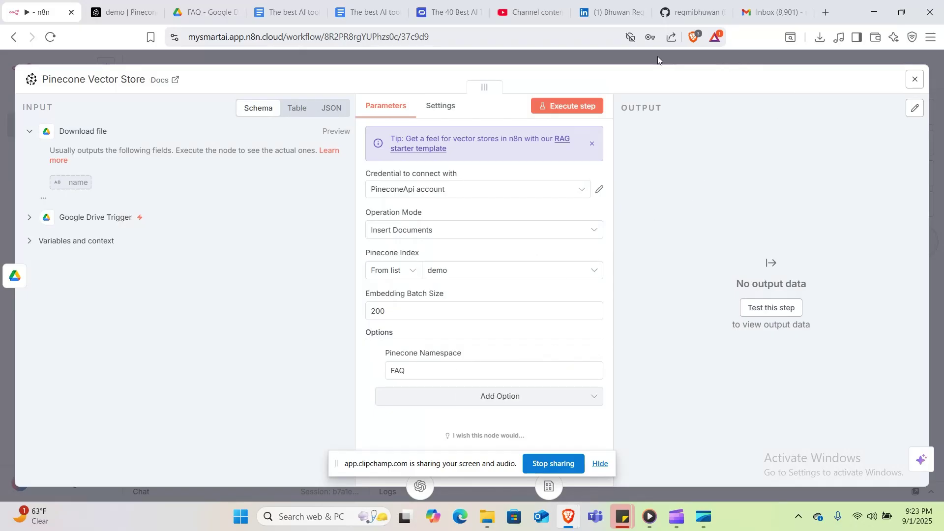
key("Escape")
- Execute the workflow to load the Google Drive file into the Pinecone Vector Store
scroll(478, 304, "down", 3)
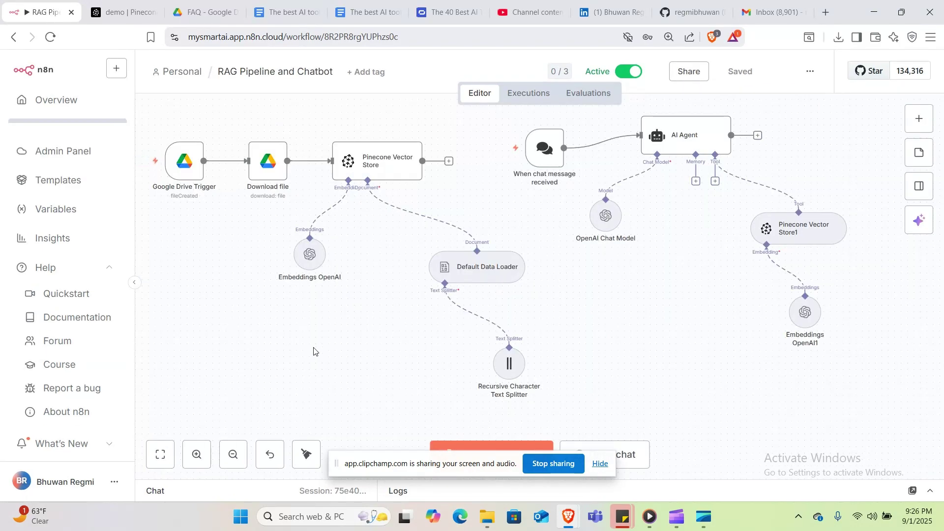
scroll(315, 351, "down", 1)
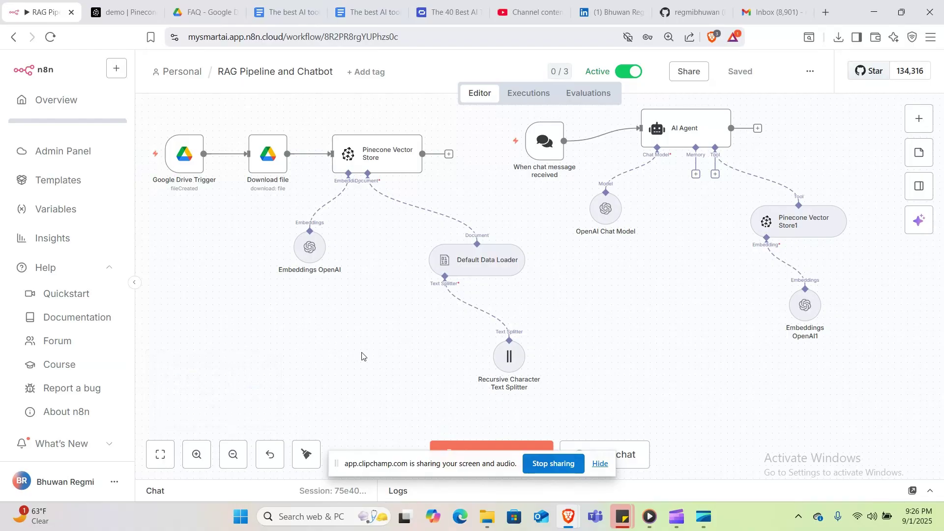
left_click(601, 466)
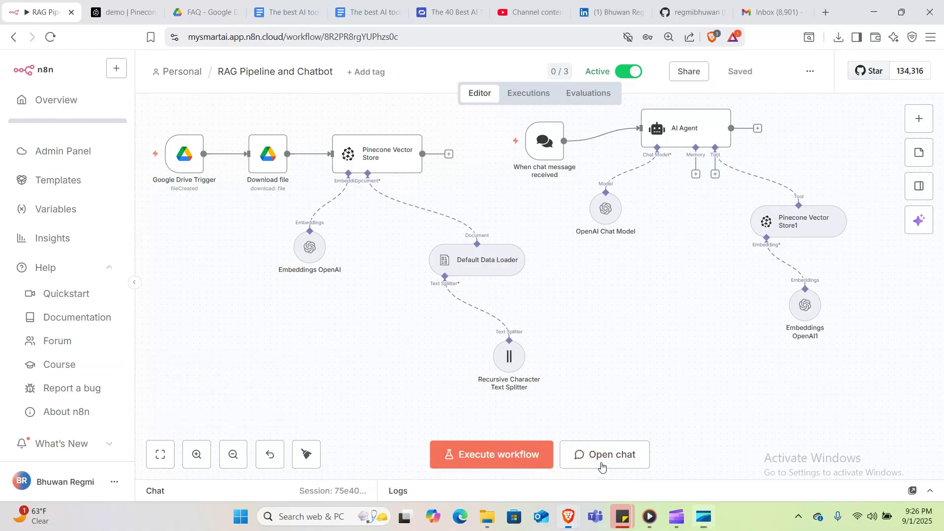
left_click(526, 458)
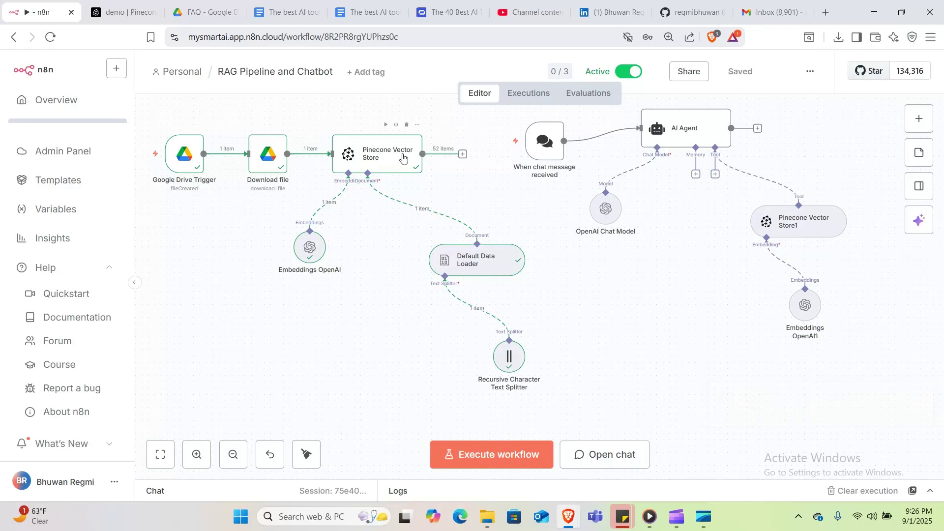
- Examine the text chunks in the output of the Recursive Character Text Splitter node
double_click(508, 367)
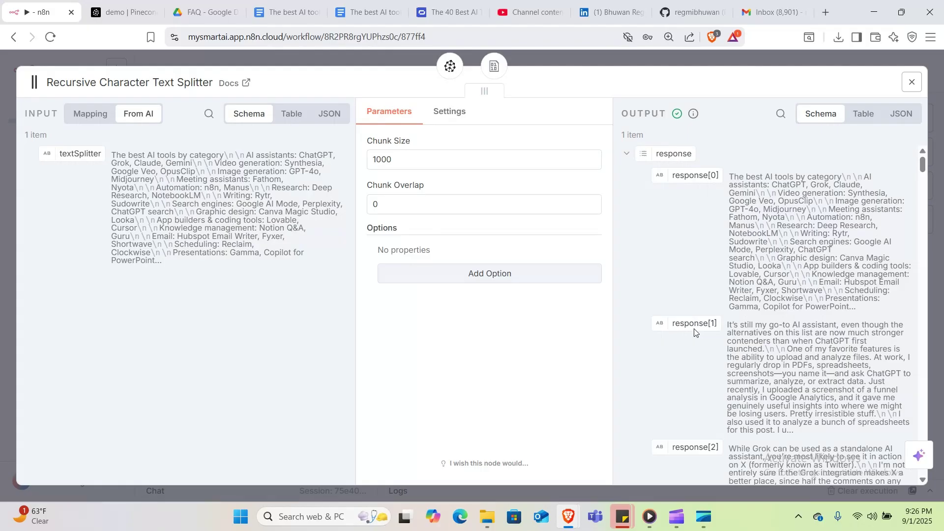
scroll(695, 330, "down", 4)
scroll(695, 330, "down", 4)
scroll(695, 331, "up", 10)
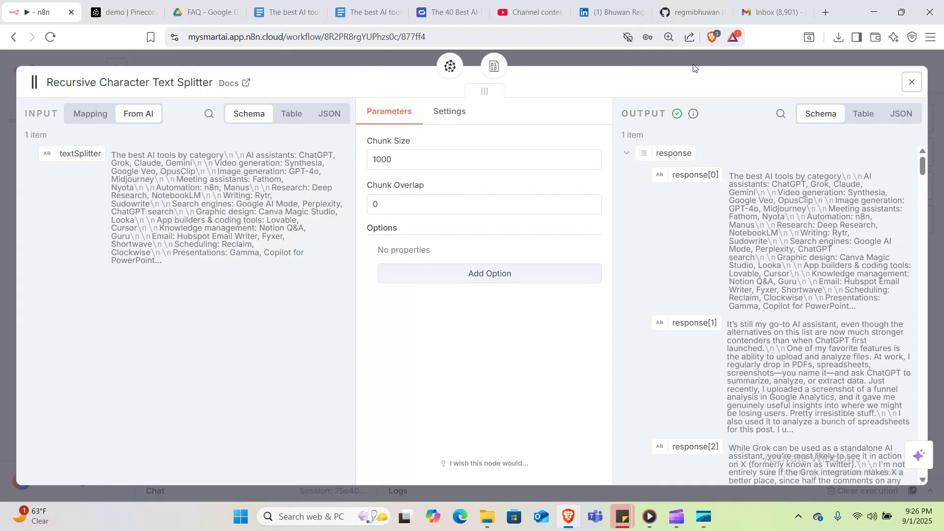
left_click(694, 64)
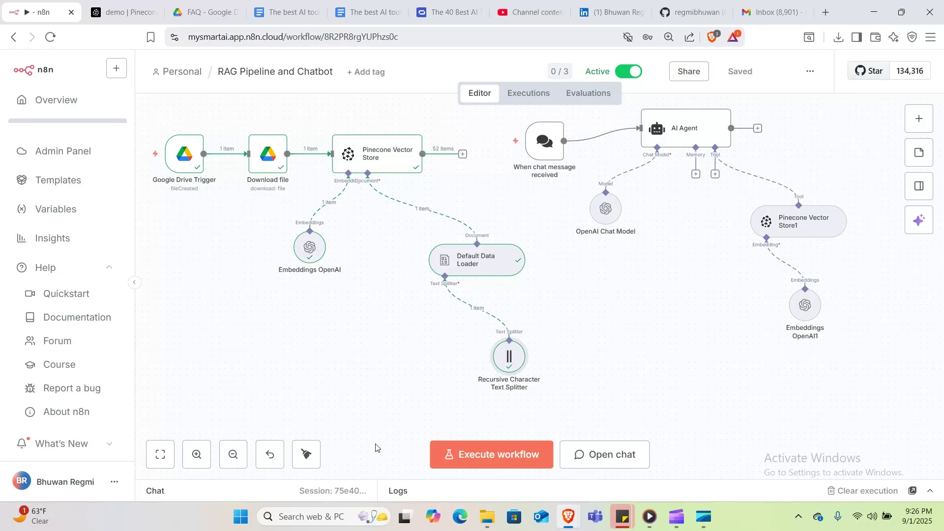
- Check the credential and model set in the AI Agent's OpenAI Chat Model node
scroll(604, 373, "right", 3)
scroll(605, 373, "up", 1)
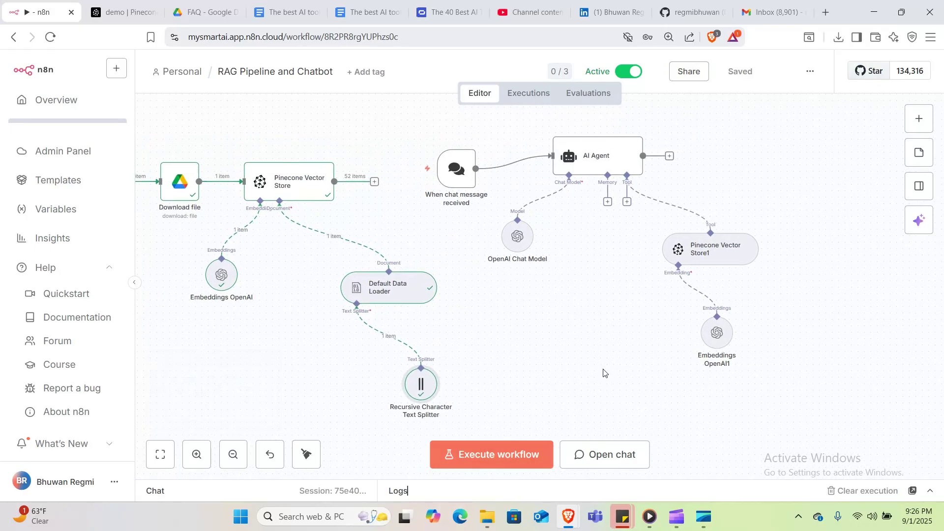
scroll(604, 374, "right", 1)
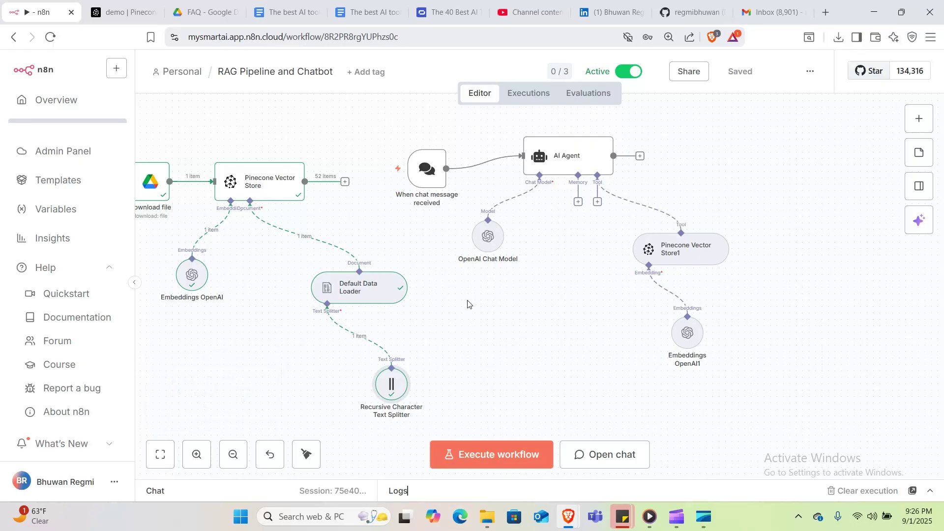
mouse_move(411, 184)
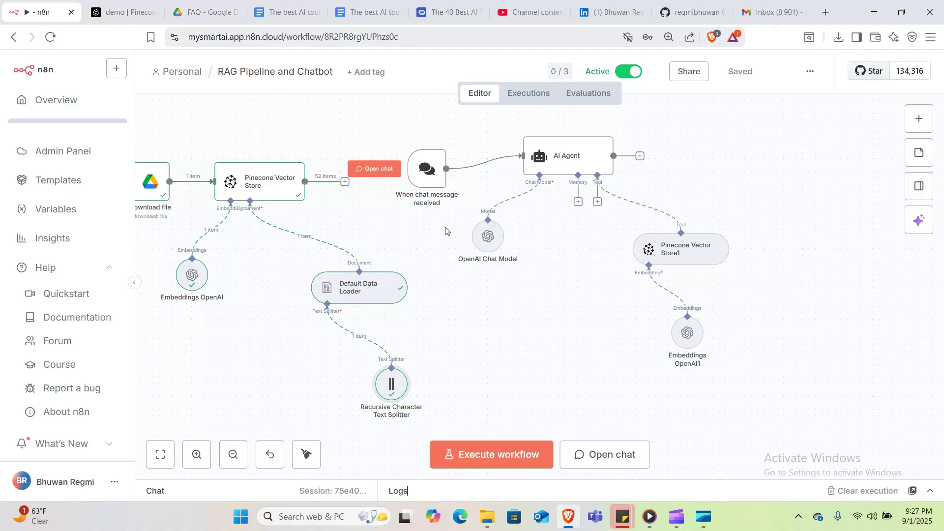
double_click(494, 240)
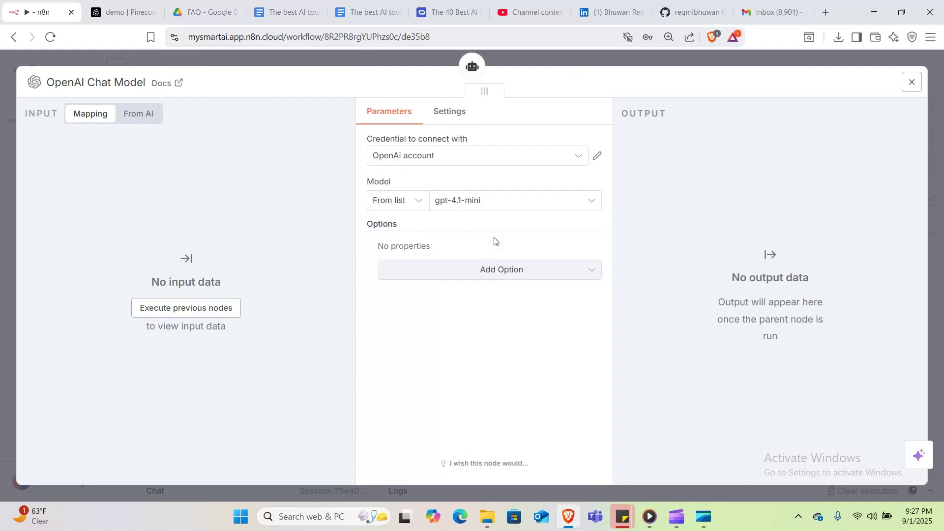
left_click(583, 60)
- Review the retrieval settings of the Pinecone Vector Store1 tool connected to the AI Agent
left_click_drag(559, 206, 500, 205)
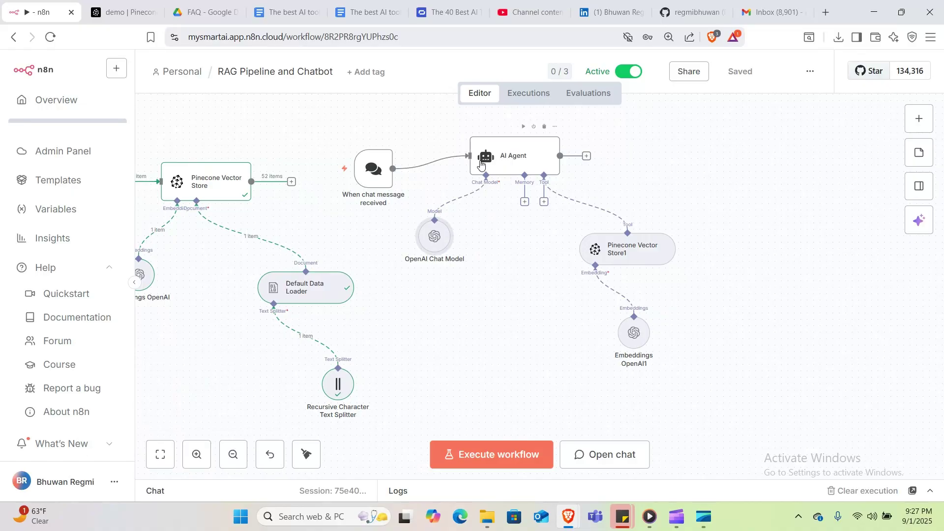
double_click(633, 261)
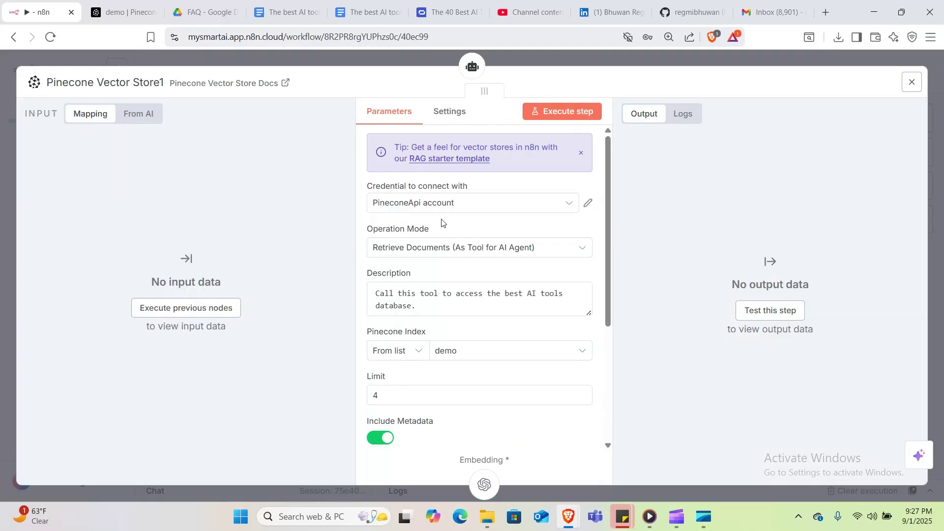
scroll(412, 251, "down", 1)
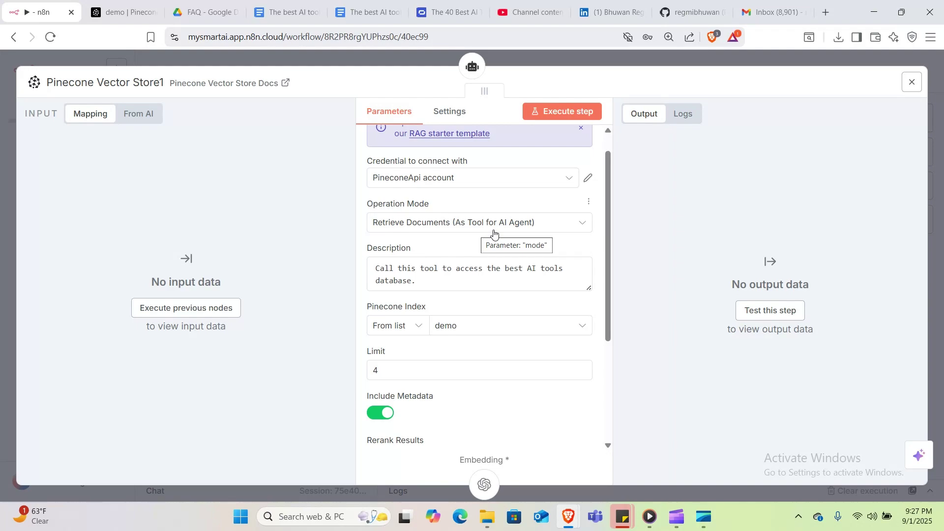
left_click(618, 56)
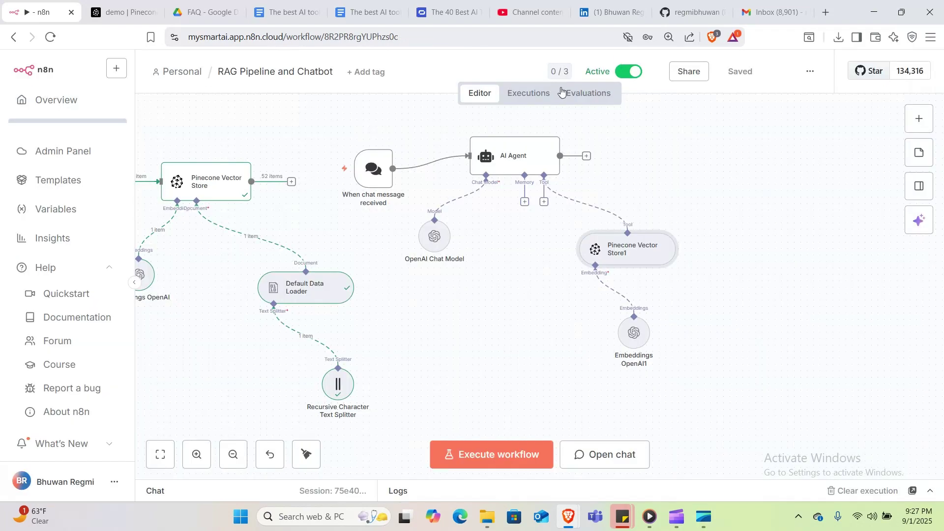
- Open the workflow chat and send the question "what are the best image generation AI tools?"
mouse_move(520, 134)
mouse_move(335, 180)
left_click(596, 471)
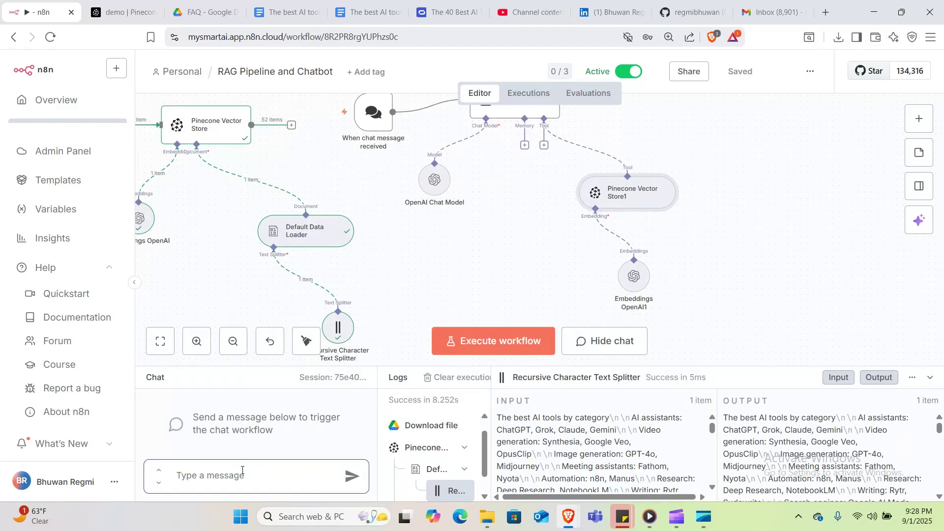
type("what are the b")
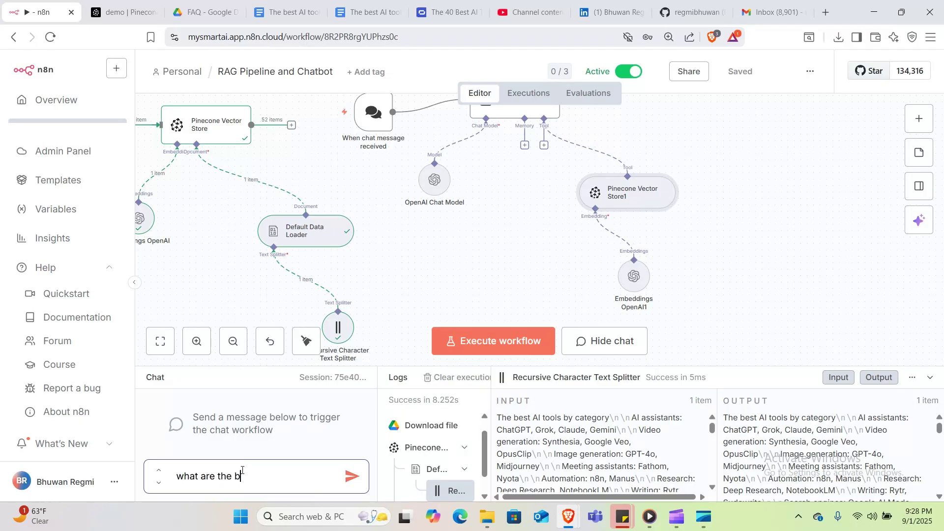
type("est image generation AI tools?")
key("Return")
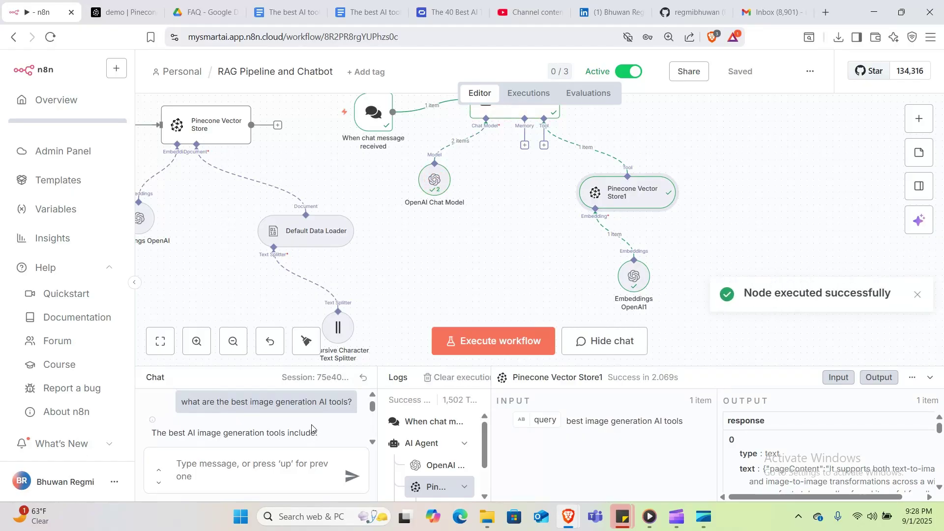
- Read the chatbot's answer about image generation tools through to its end
scroll(312, 429, "down", 3)
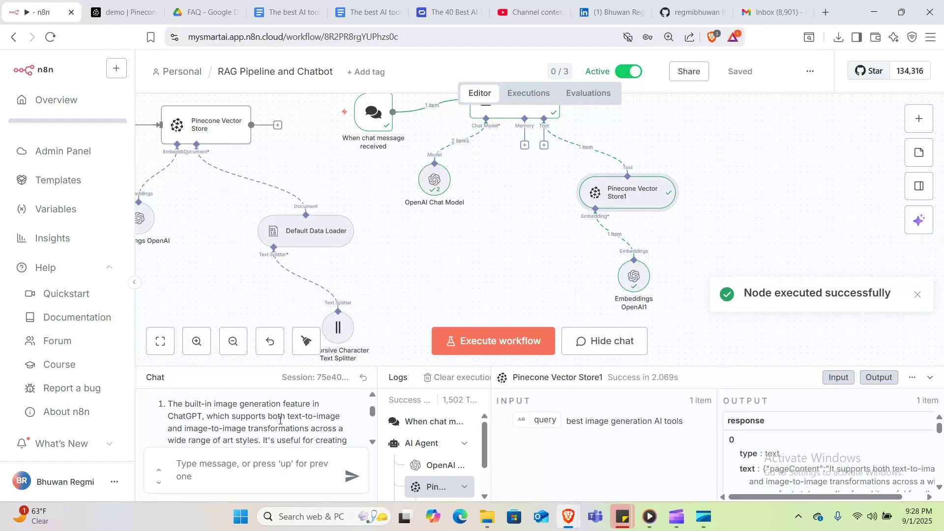
scroll(213, 426, "down", 3)
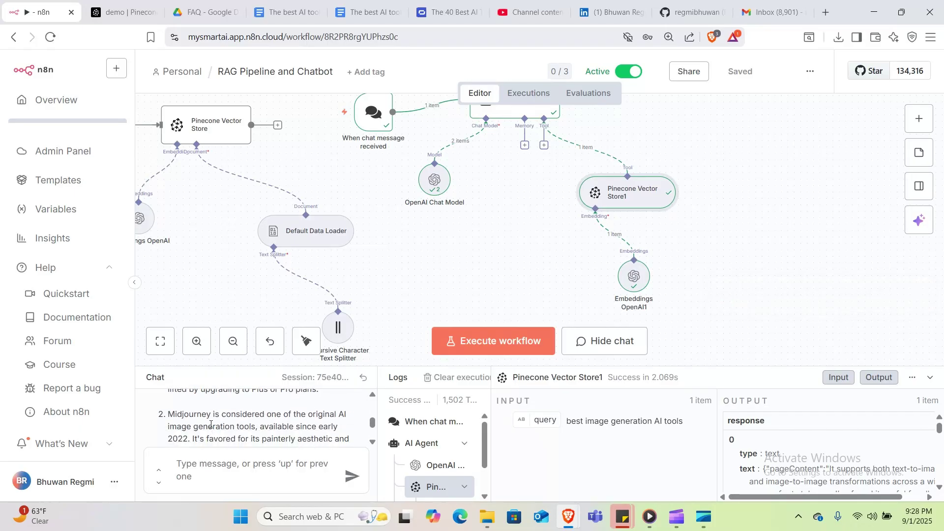
scroll(213, 426, "down", 3)
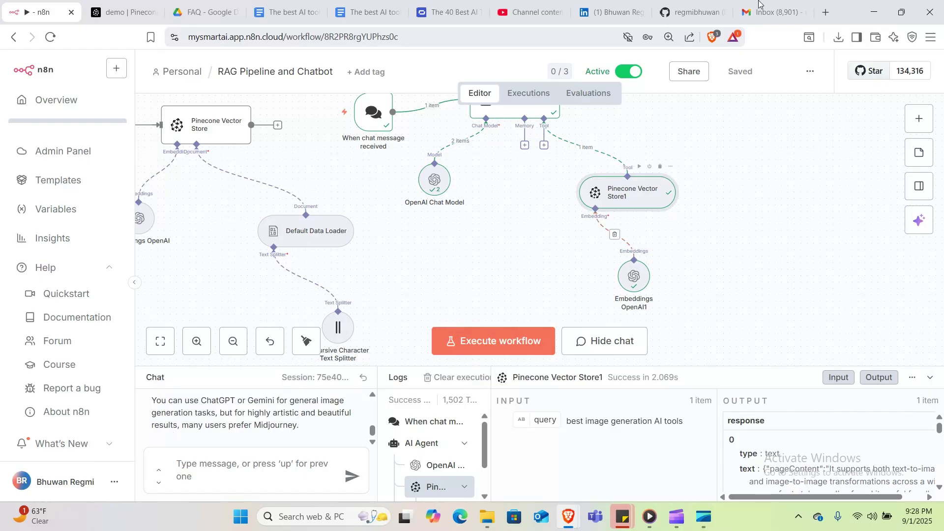
- Compare the answer with the image generation entry in "The best AI tools" document and return to the workflow's AI Agent section
left_click(287, 4)
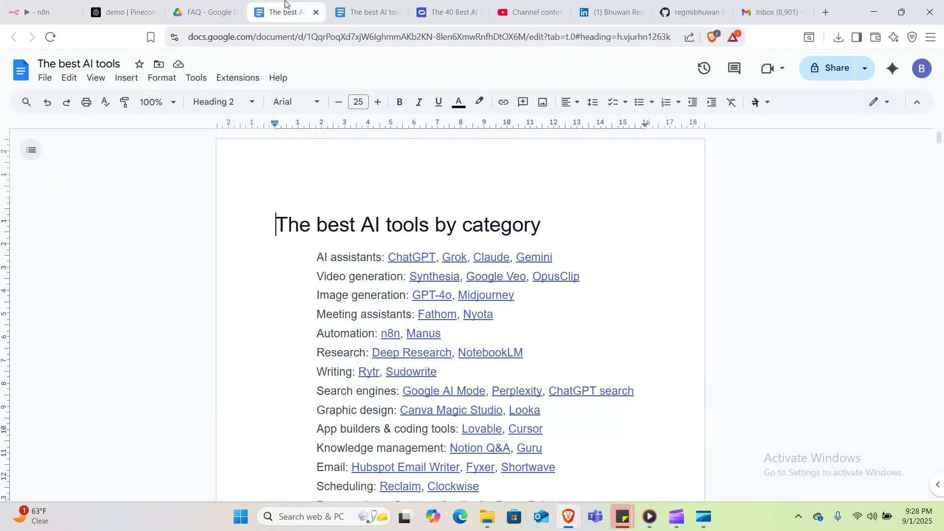
scroll(337, 259, "down", 1)
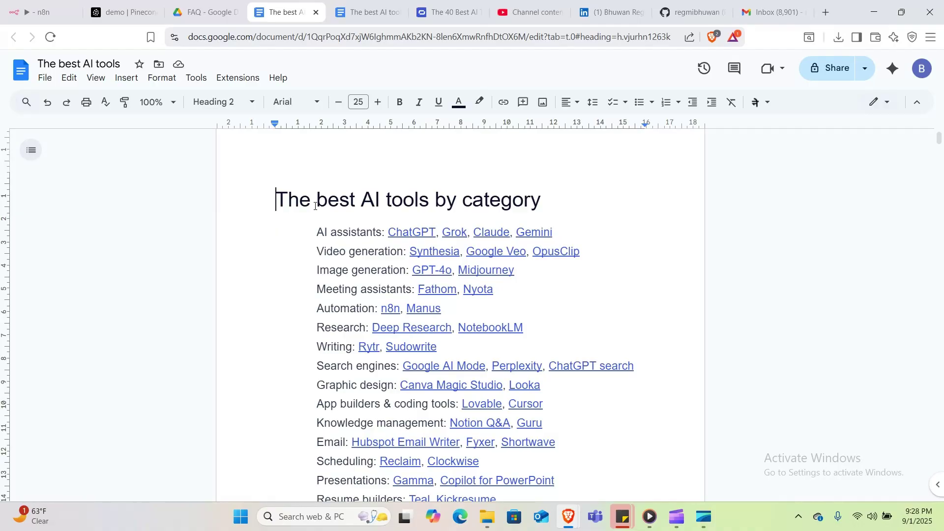
left_click(47, 4)
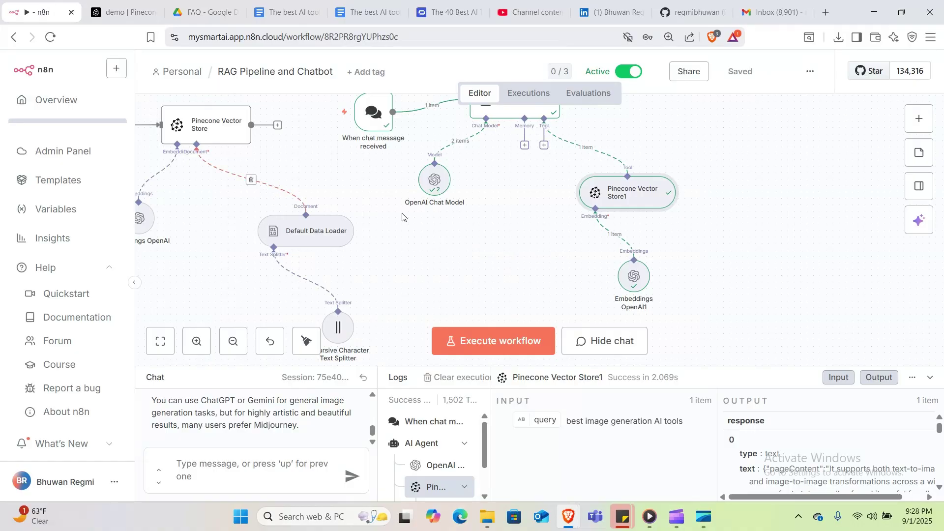
scroll(437, 232, "up", 3)
scroll(437, 232, "down", 3)
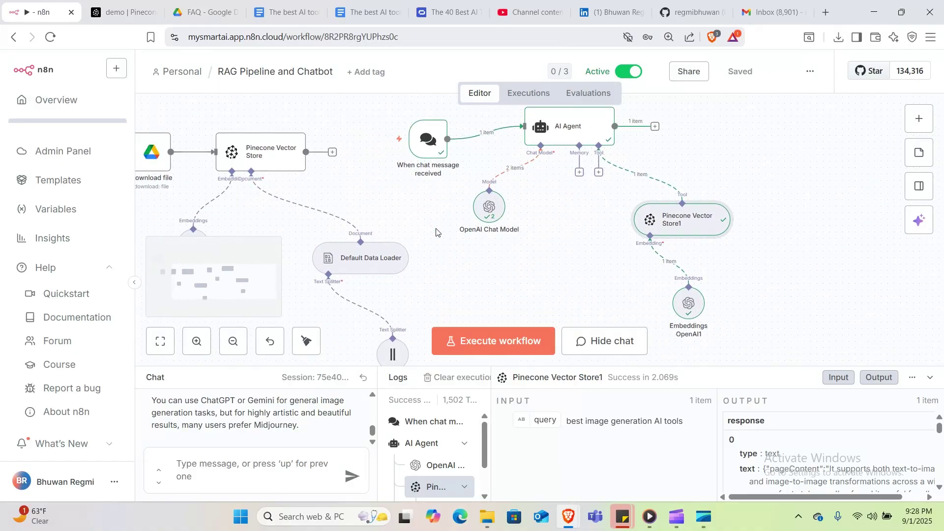